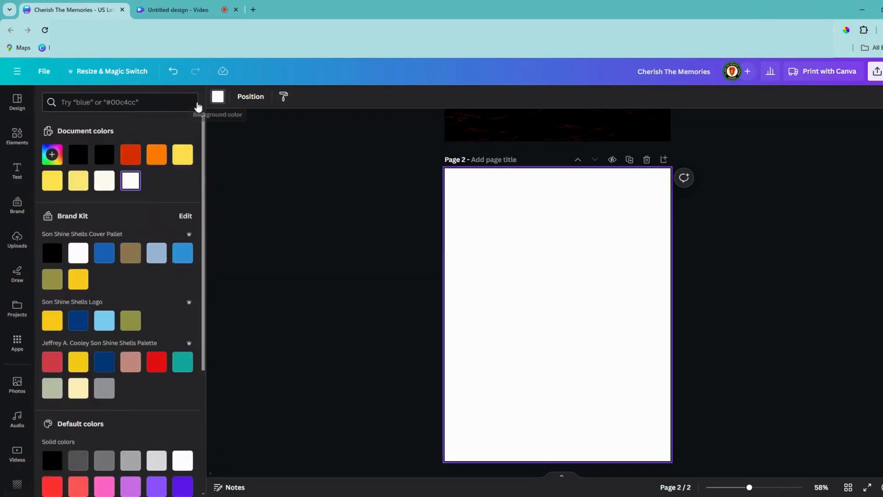
# Set the Page 2 background to the red document color and add a square shape to the page.
pyautogui.click(131, 155)
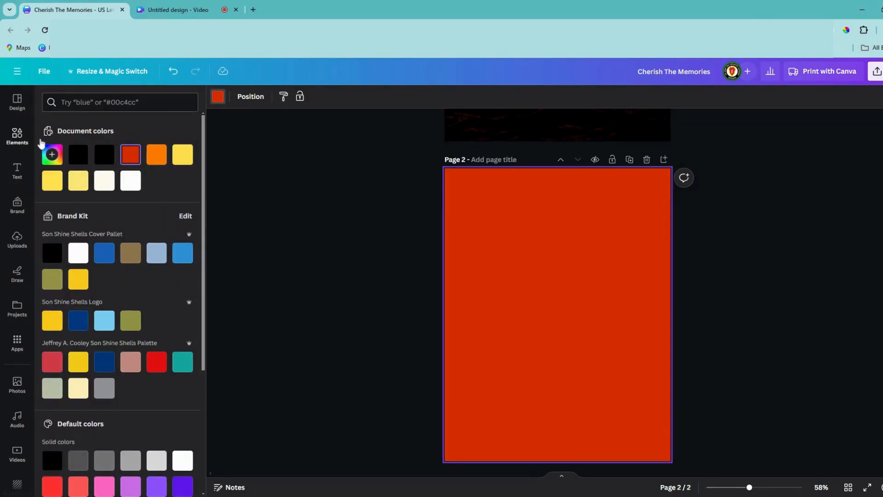
pyautogui.click(18, 137)
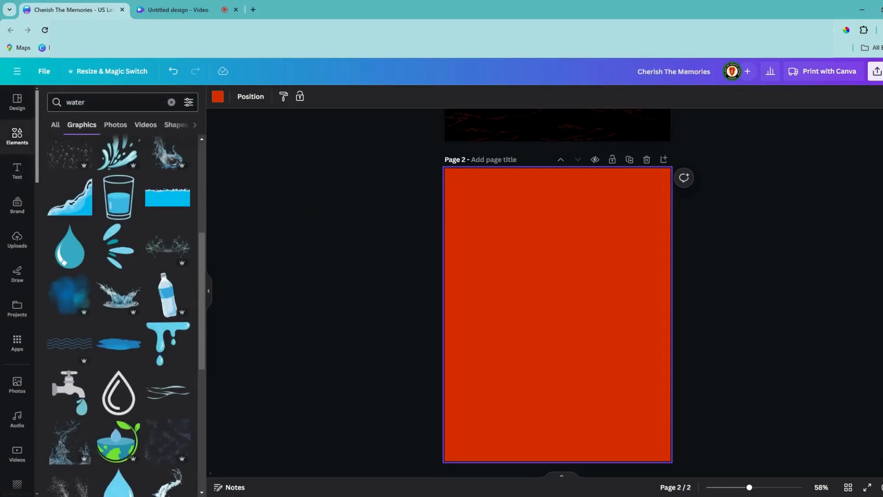
pyautogui.click(171, 102)
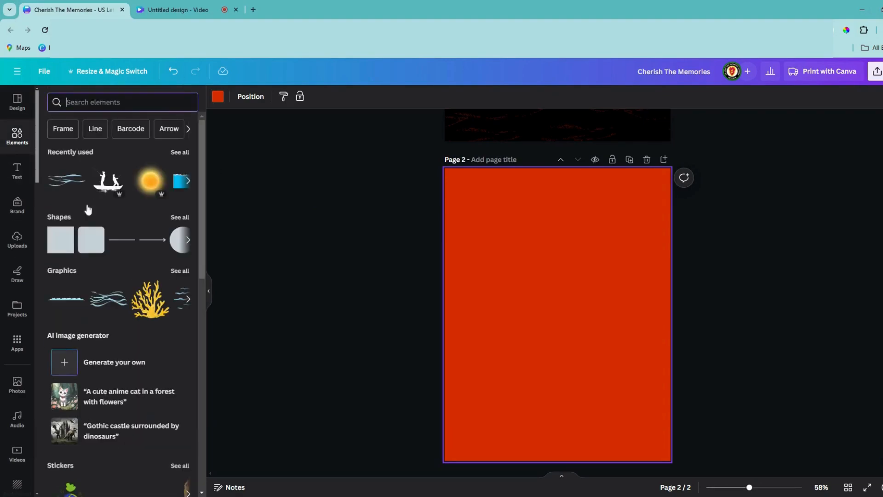
pyautogui.click(60, 239)
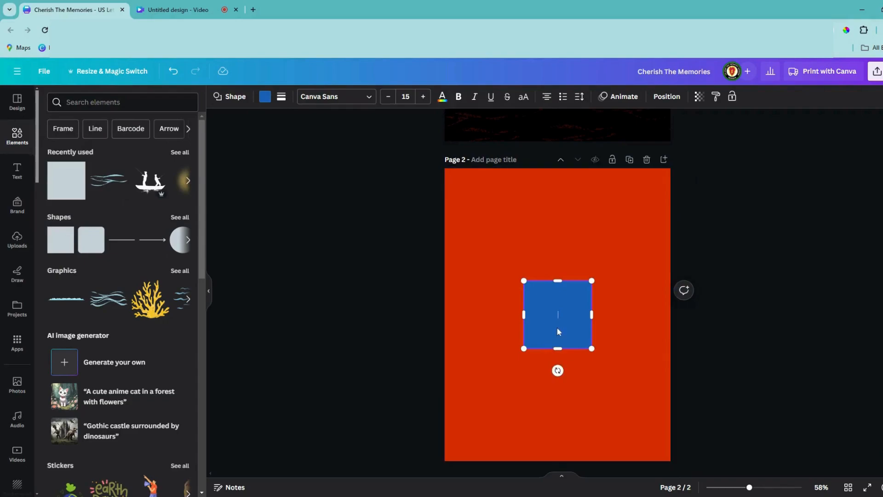
# Recolor the blue square on Page 2 to black.
pyautogui.click(492, 283)
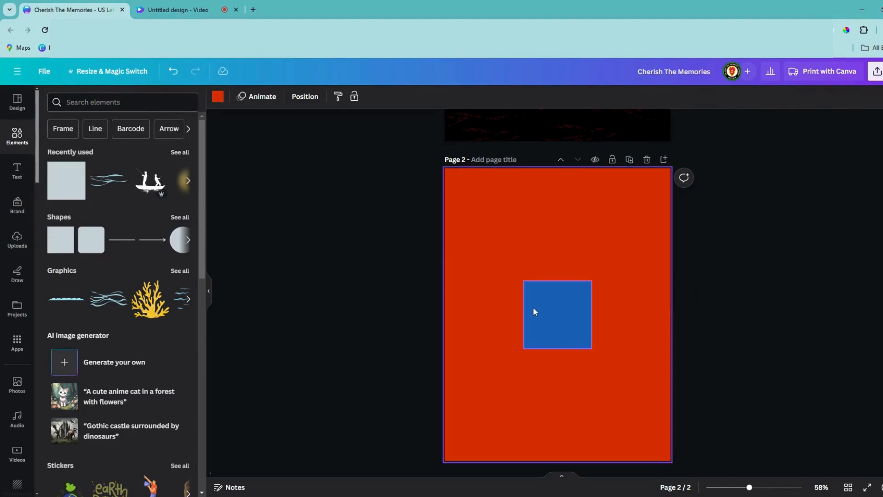
pyautogui.press('Tab')
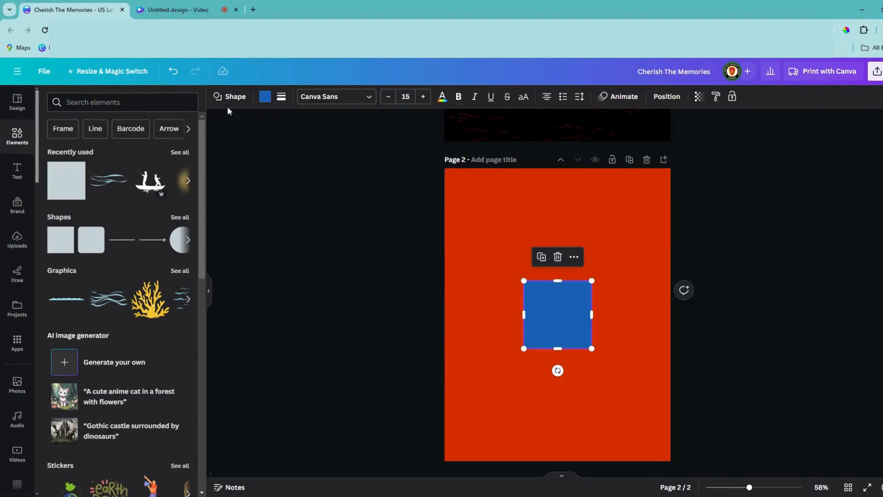
pyautogui.click(265, 97)
pyautogui.click(99, 154)
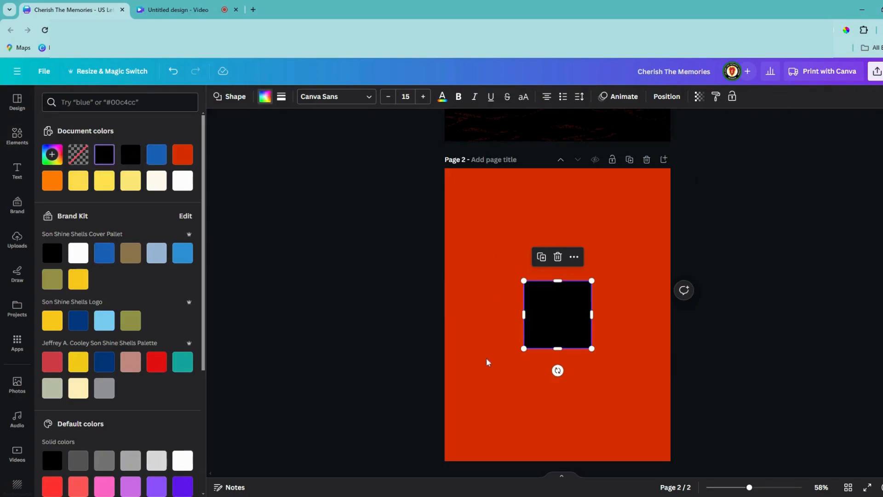
# Move the black square to the page's lower left corner and stretch it across the full width, covering about the lower third.
pyautogui.moveTo(536, 306); pyautogui.dragTo(444, 416)
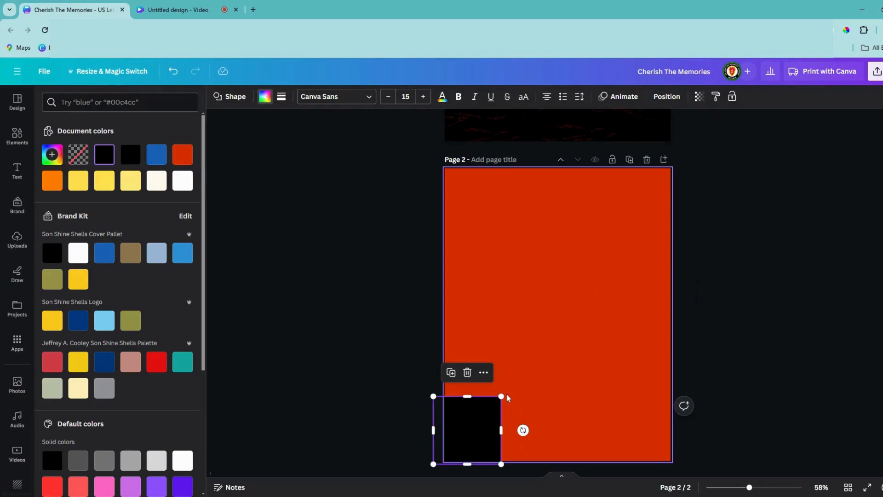
pyautogui.moveTo(522, 428); pyautogui.dragTo(682, 413)
pyautogui.moveTo(557, 396); pyautogui.dragTo(558, 367)
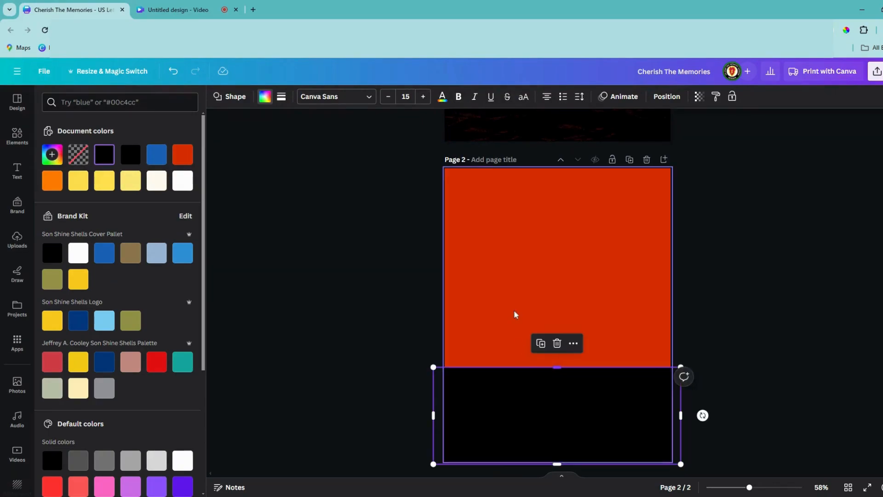
pyautogui.scroll(2, 514, 311)
pyautogui.scroll(-2, 514, 312)
pyautogui.scroll(-1, 514, 312)
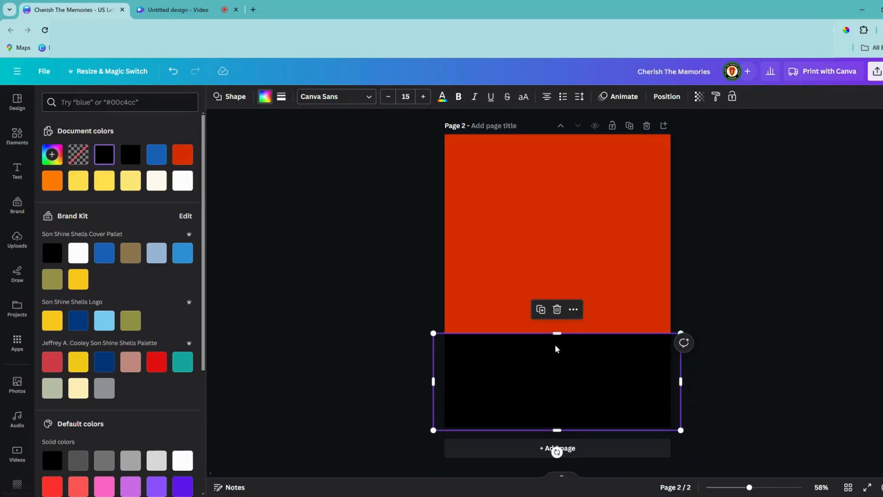
pyautogui.moveTo(556, 333); pyautogui.dragTo(556, 327)
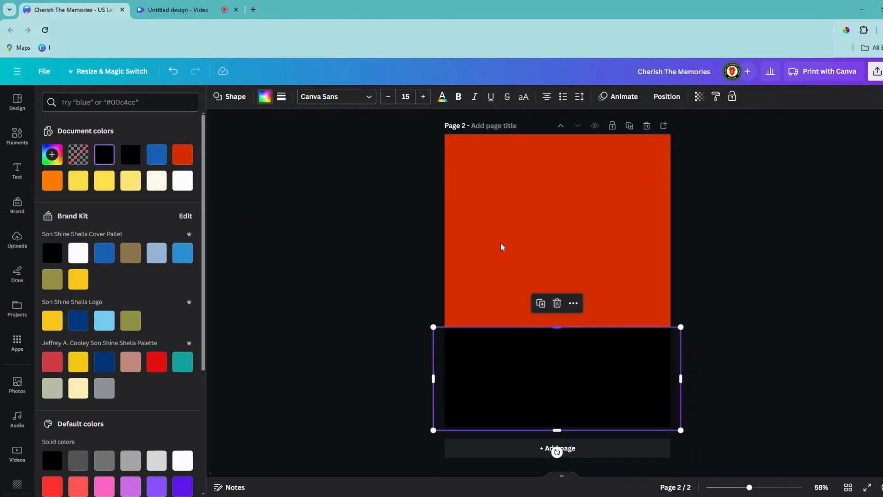
pyautogui.click(501, 244)
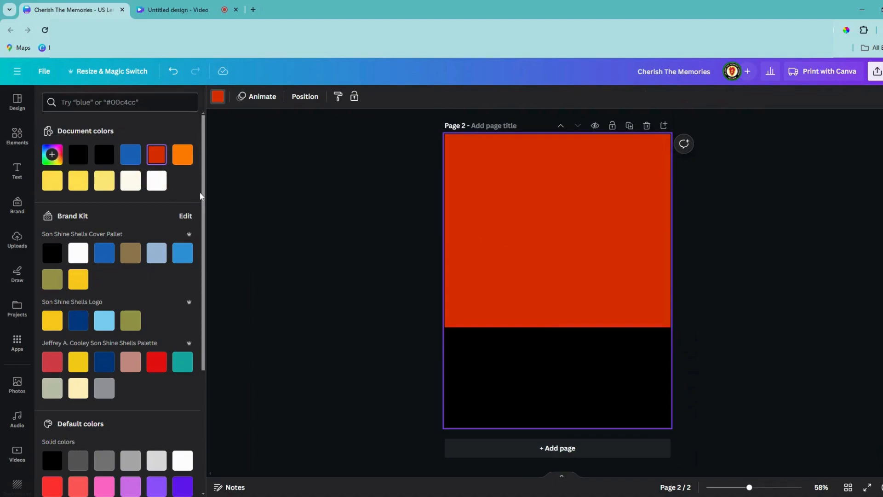
# Search the elements for "water" and limit the results to graphics.
pyautogui.click(11, 138)
pyautogui.click(87, 102)
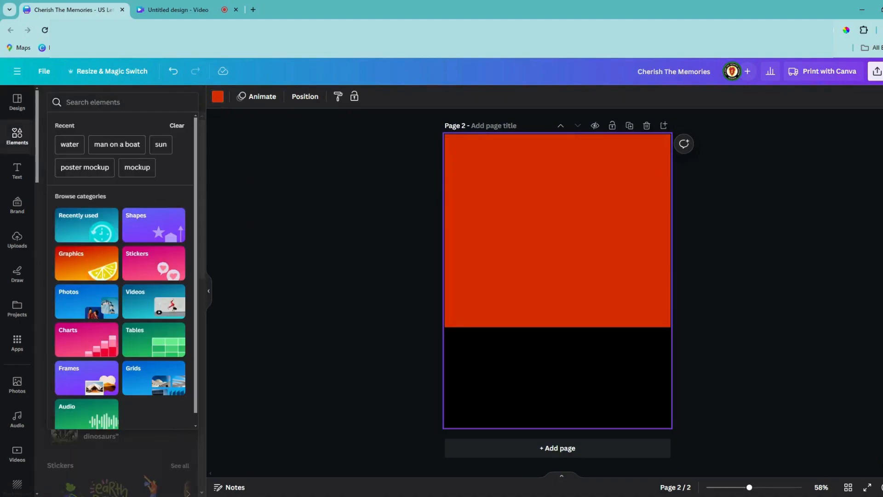
pyautogui.write('water')
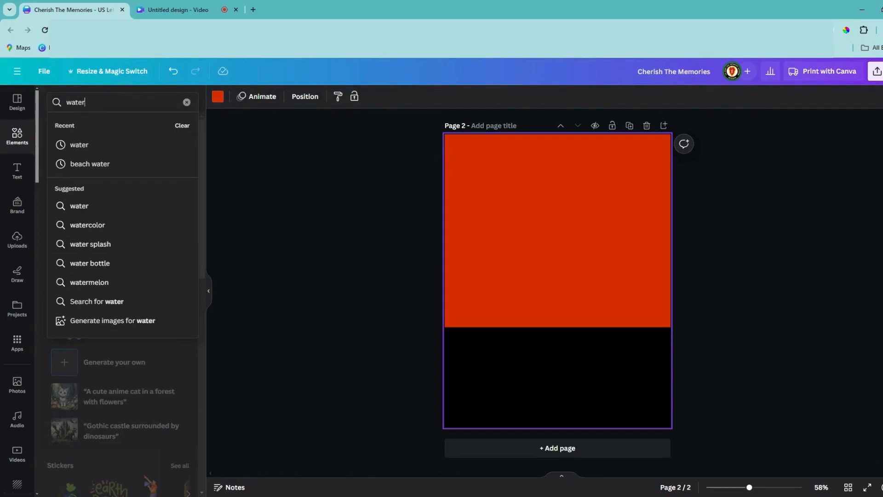
pyautogui.press('Return')
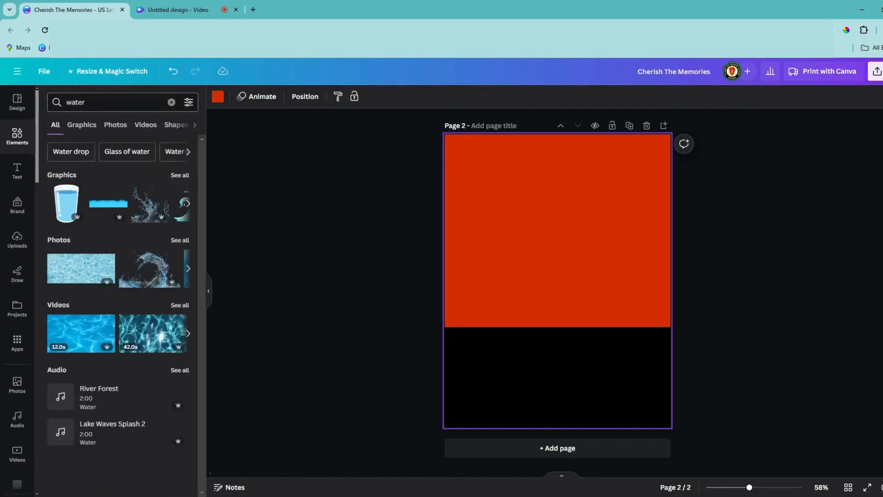
pyautogui.click(96, 125)
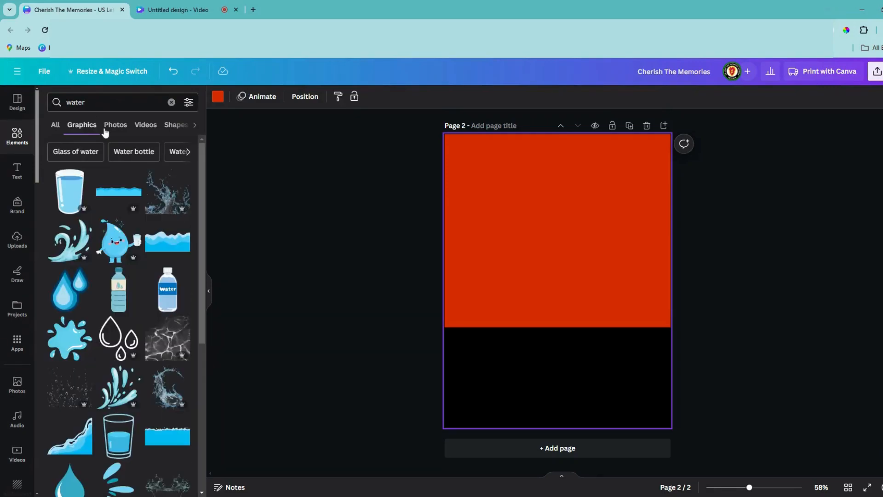
# Add the blue rough-surface water graphic and line up copies side by side along the upper edge of the black rectangle.
pyautogui.scroll(-3, 122, 344)
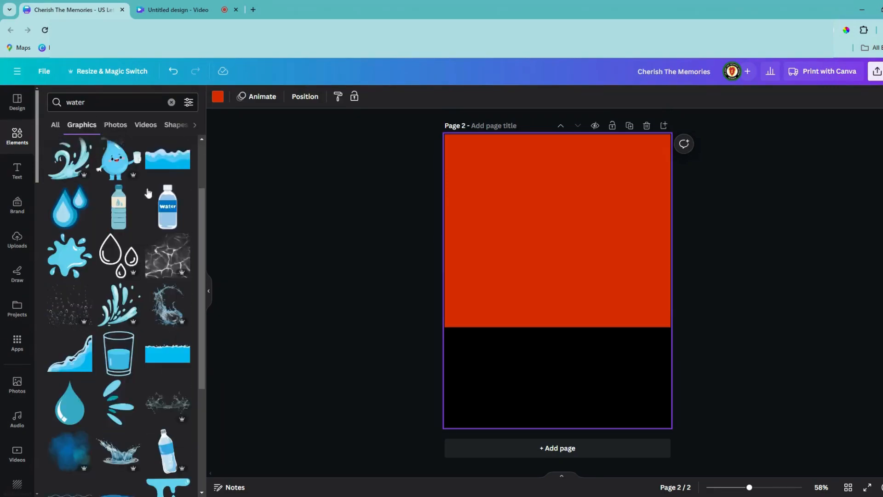
pyautogui.click(159, 343)
pyautogui.moveTo(548, 289); pyautogui.dragTo(594, 337)
pyautogui.click(473, 296)
pyautogui.click(566, 296)
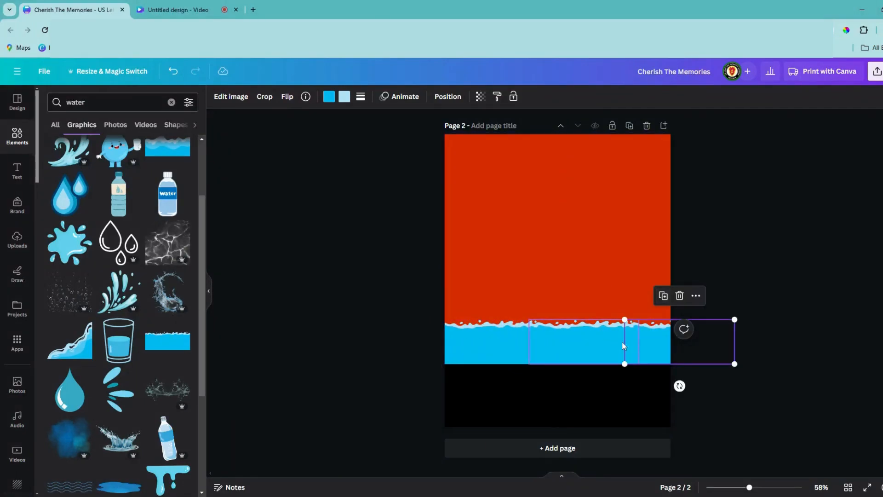
# Change both the blue and light blue colors of the water graphics to black #000000, applying each change to all copies.
pyautogui.click(329, 97)
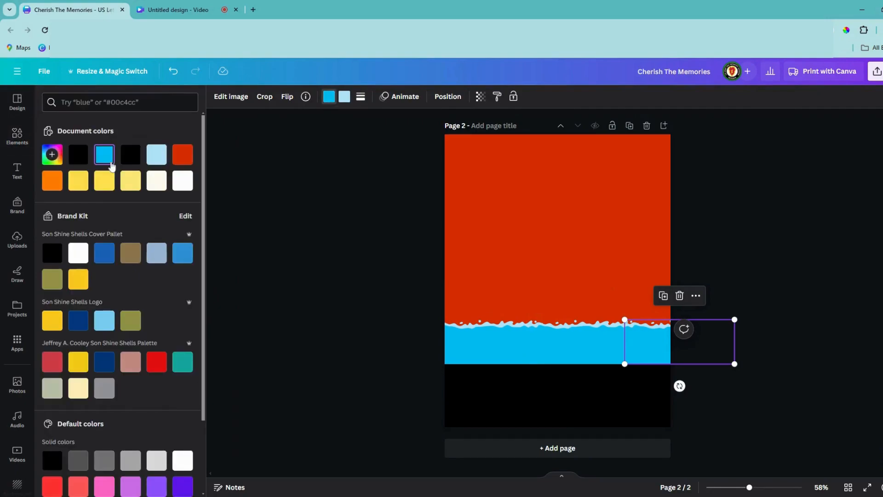
pyautogui.click(81, 156)
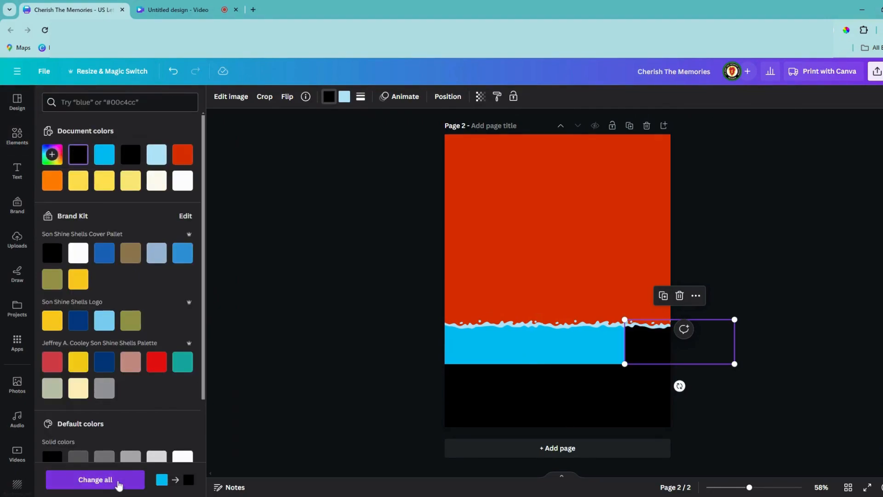
pyautogui.click(120, 480)
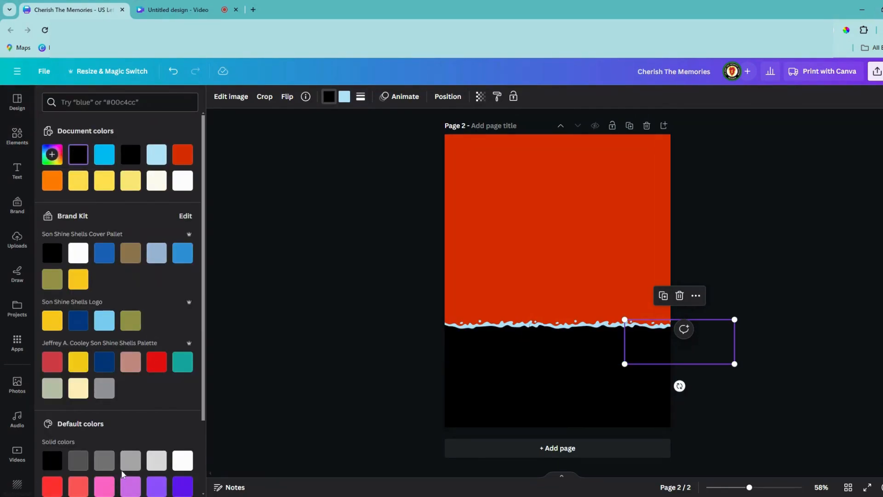
pyautogui.click(350, 98)
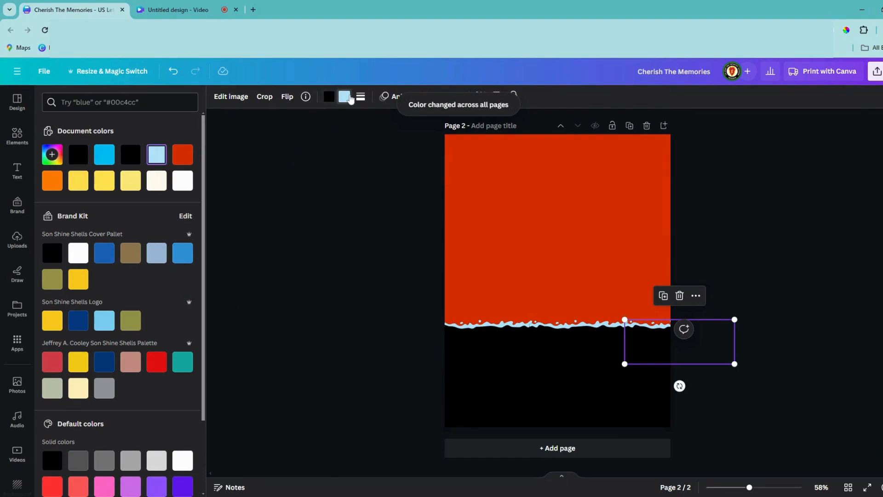
pyautogui.click(79, 155)
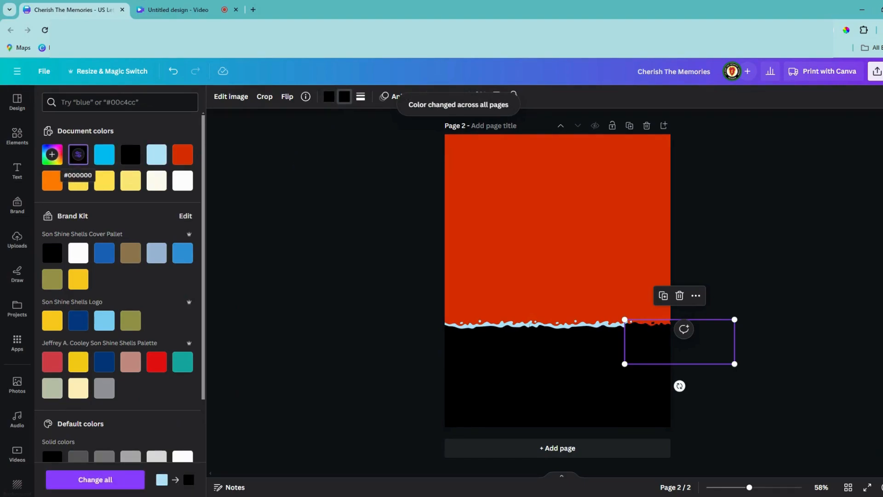
pyautogui.click(118, 479)
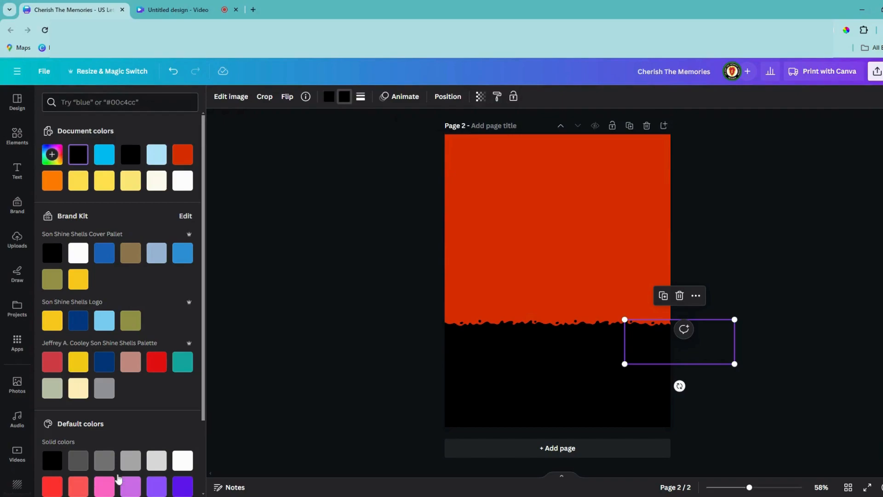
pyautogui.click(513, 191)
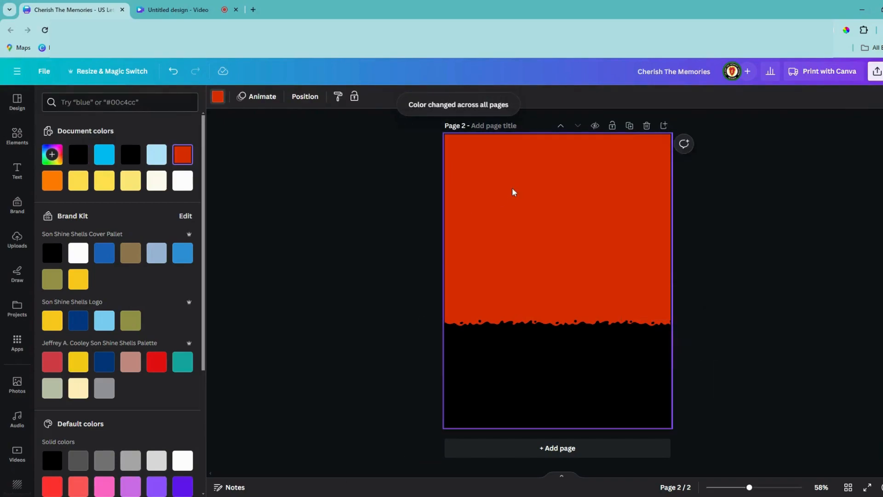
# Search the element graphics for "man in boat" and add the silhouette of two people fishing from a boat.
pyautogui.click(13, 143)
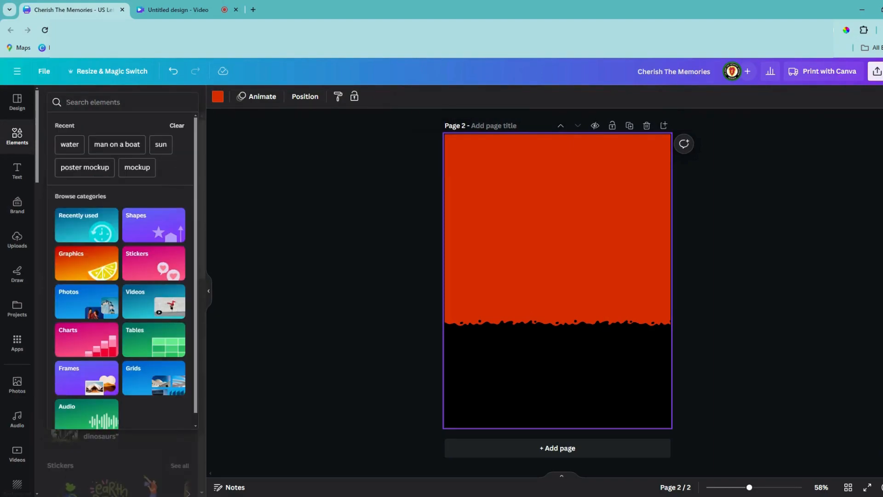
pyautogui.write('man')
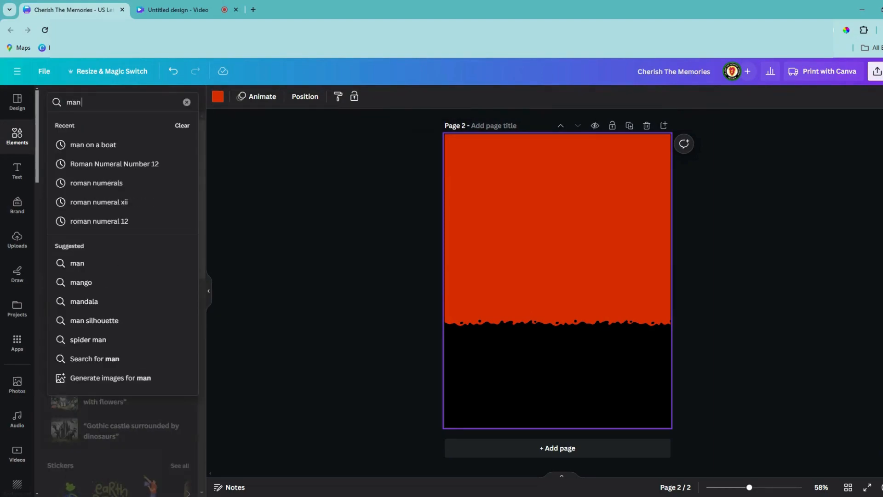
pyautogui.write(' in boat')
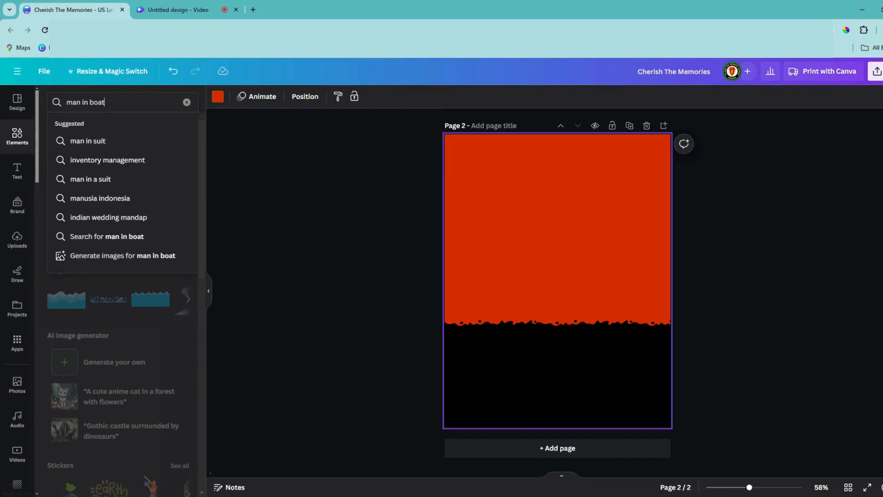
pyautogui.press('Return')
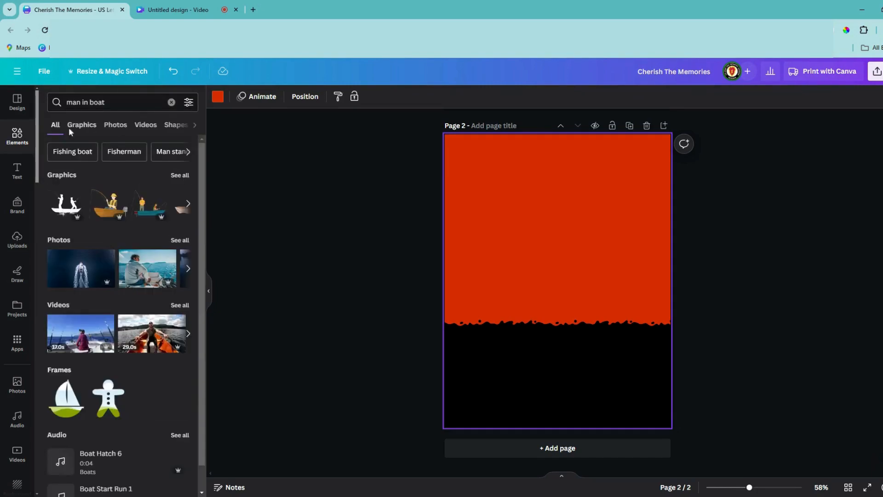
pyautogui.click(81, 125)
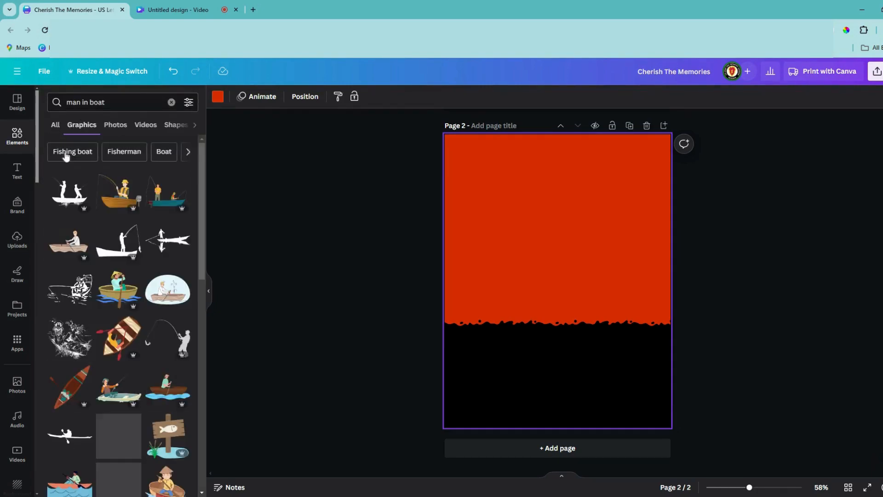
pyautogui.click(65, 194)
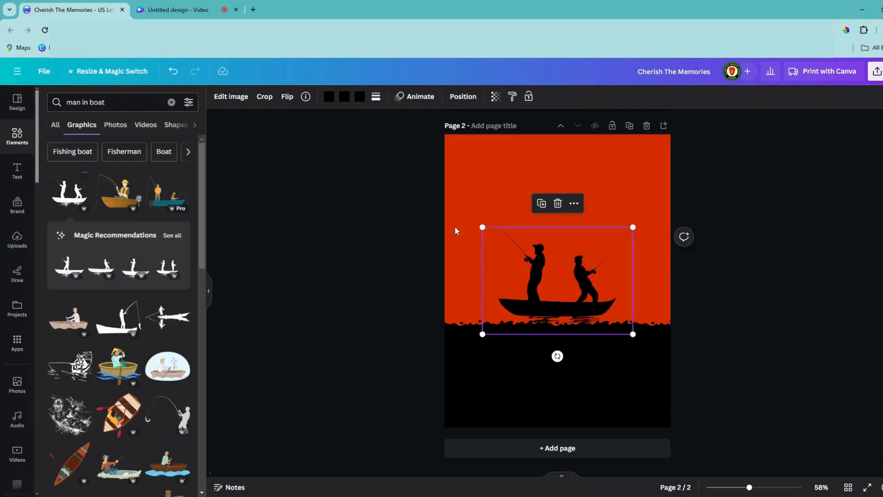
# Enlarge the fishing boat silhouette and center it so the hull sits in the black water line.
pyautogui.moveTo(561, 266); pyautogui.dragTo(568, 283)
pyautogui.moveTo(477, 240); pyautogui.dragTo(456, 225)
pyautogui.moveTo(587, 258); pyautogui.dragTo(592, 255)
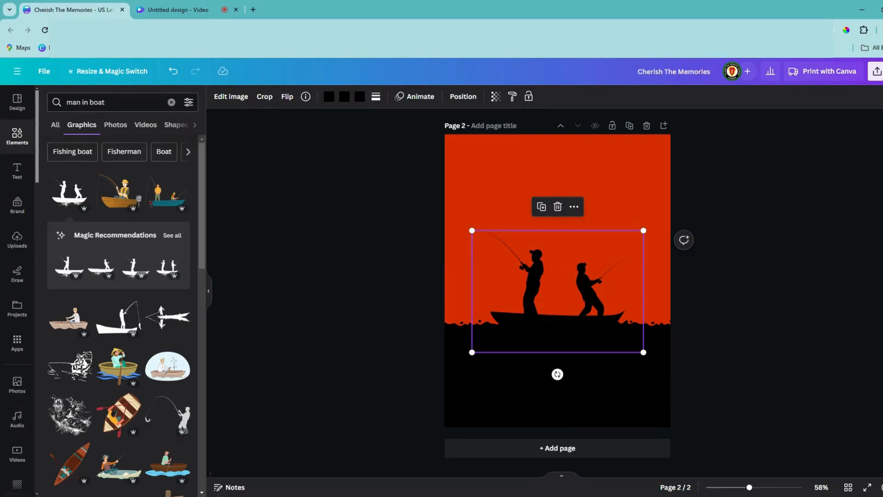
# Search the element graphics for "water" and add the thin light blue wave-lines graphic to the page.
pyautogui.click(171, 102)
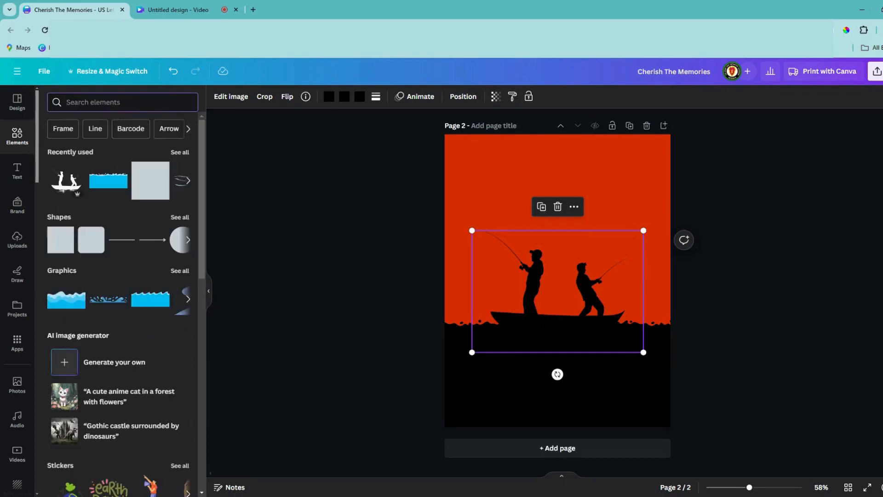
pyautogui.write('water')
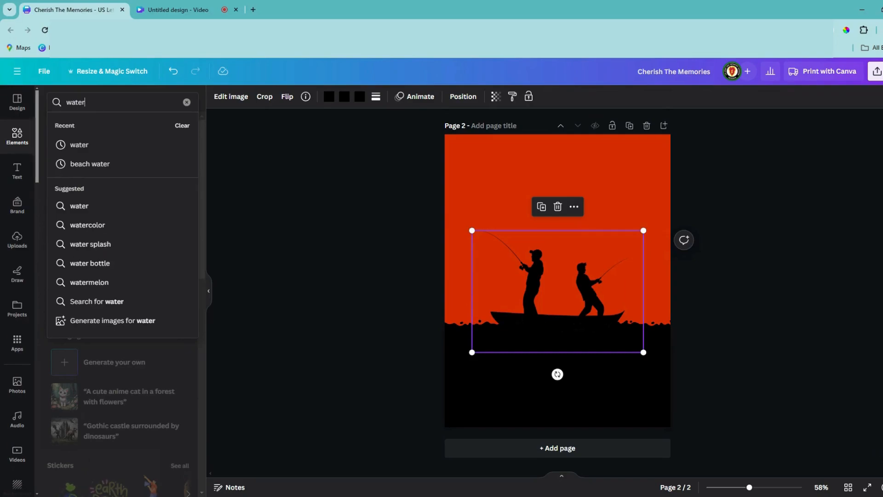
pyautogui.press('Return')
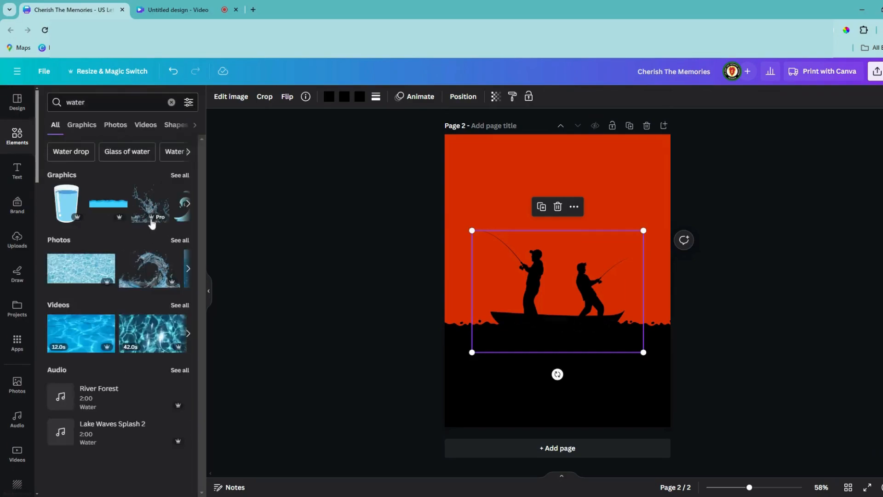
pyautogui.click(78, 125)
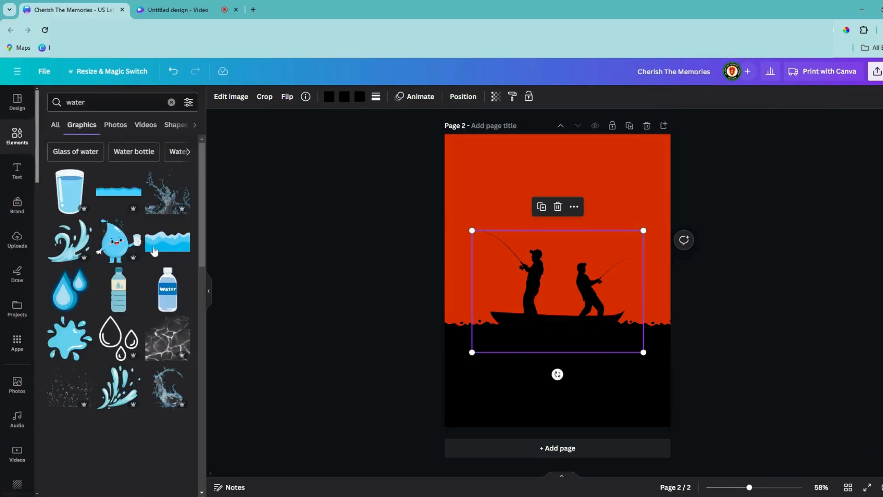
pyautogui.scroll(-4, 154, 250)
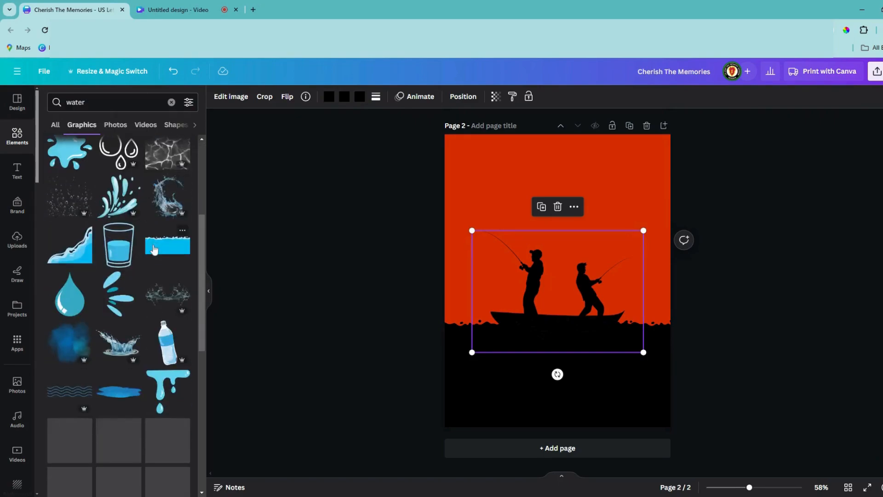
pyautogui.scroll(-1, 154, 248)
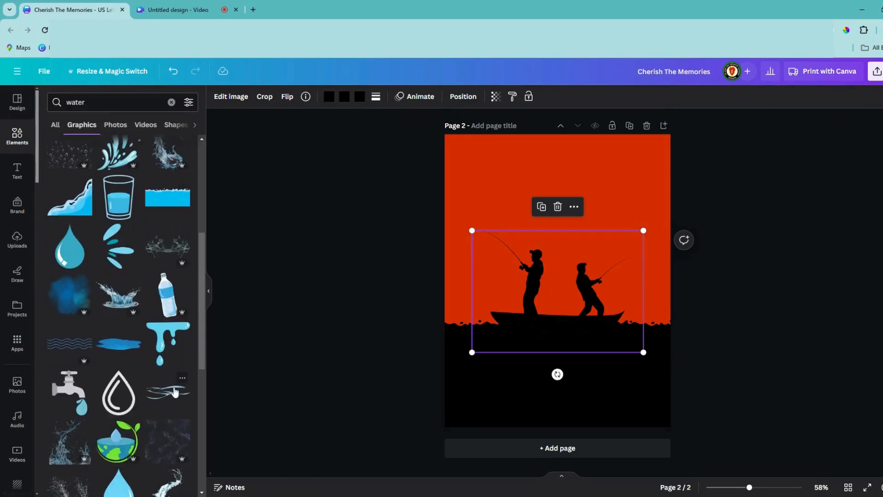
pyautogui.click(170, 394)
# Line up three copies of the wave-lines graphic across the black water just below the boat, making the third slightly smaller.
pyautogui.moveTo(575, 286)
pyautogui.mouseDown()
pyautogui.moveTo(523, 337)
pyautogui.moveTo(488, 344)
pyautogui.moveTo(579, 339)
pyautogui.moveTo(562, 320)
pyautogui.mouseUp()
pyautogui.click(460, 301)
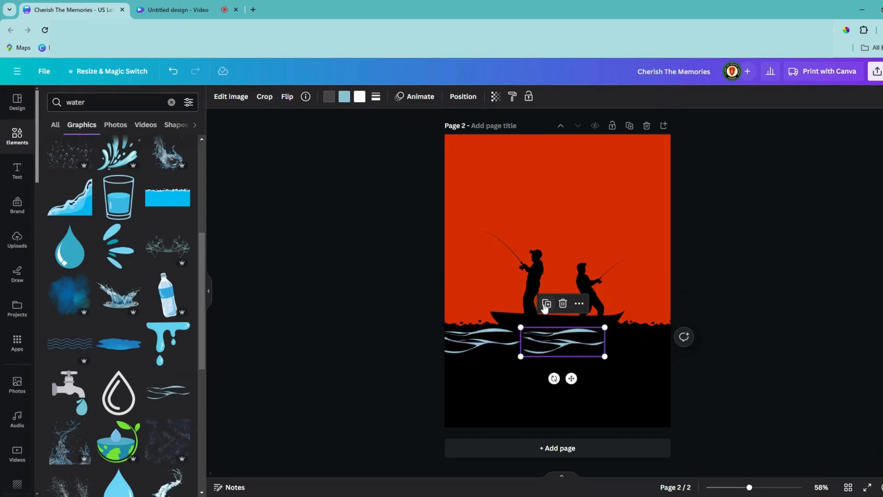
pyautogui.click(546, 303)
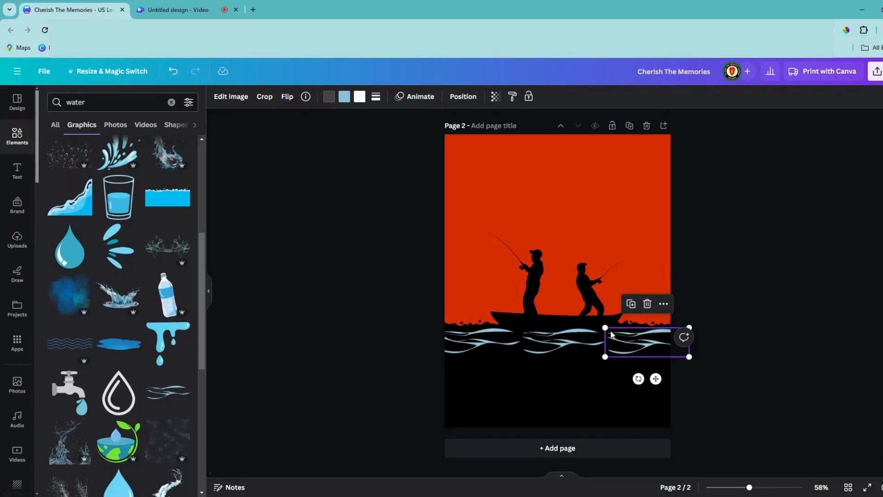
pyautogui.moveTo(604, 328); pyautogui.dragTo(614, 331)
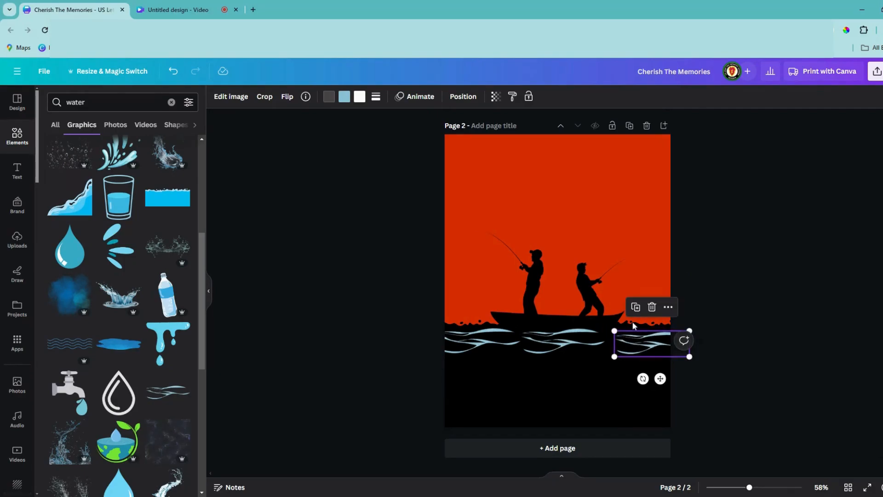
# Duplicate the wave lines and arrange the copies in staggered rows to fill the rest of the black water.
pyautogui.click(636, 307)
pyautogui.moveTo(627, 363); pyautogui.dragTo(586, 378)
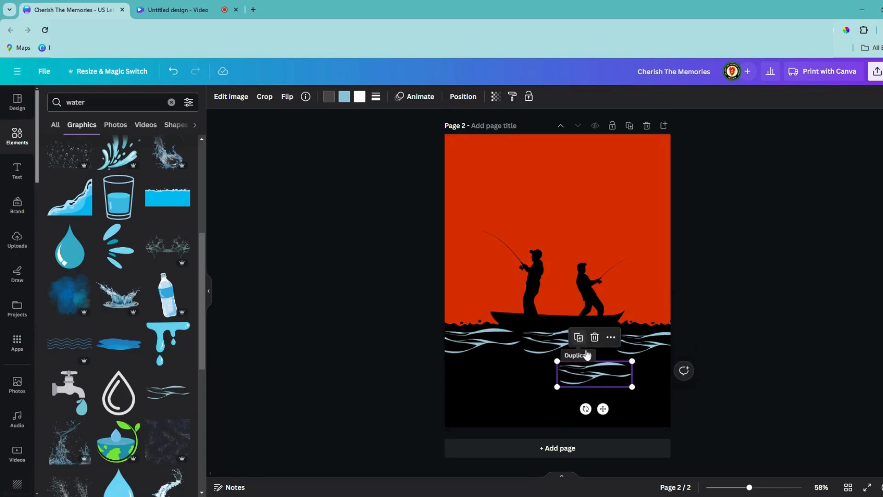
pyautogui.click(578, 337)
pyautogui.click(521, 367)
pyautogui.moveTo(527, 397); pyautogui.dragTo(501, 427)
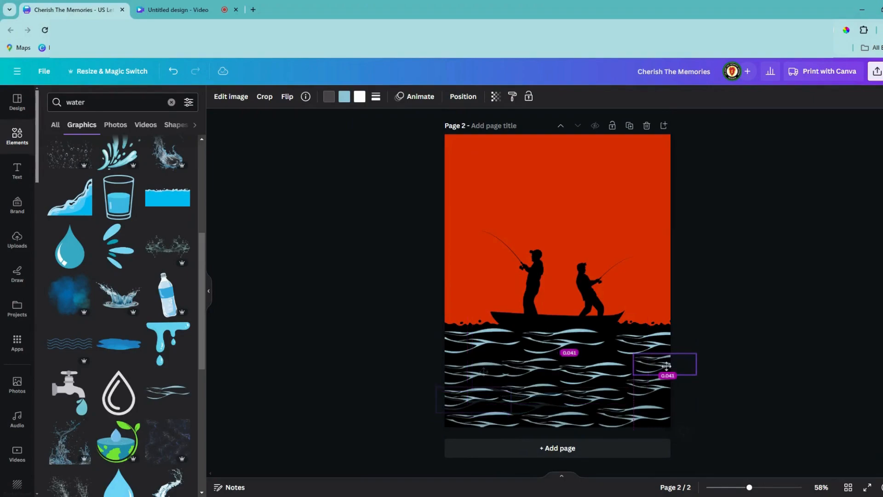
pyautogui.moveTo(662, 365); pyautogui.dragTo(665, 364)
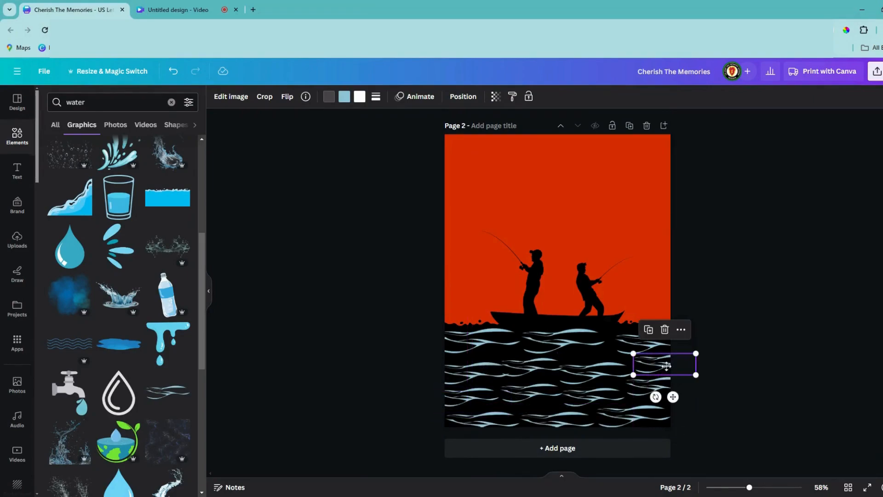
pyautogui.click(560, 346)
pyautogui.moveTo(560, 346); pyautogui.dragTo(566, 346)
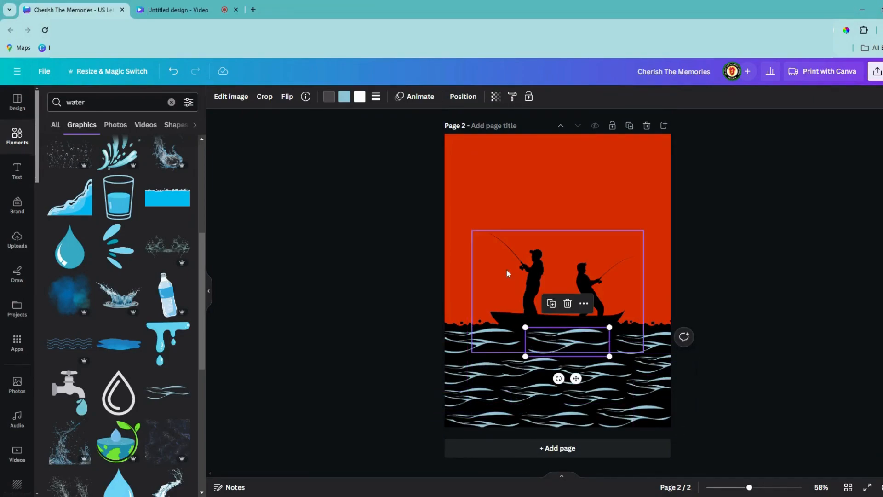
# Change the dark gray and light blue colors of the wave lines to black #000000, applying each change to all copies.
pyautogui.click(329, 97)
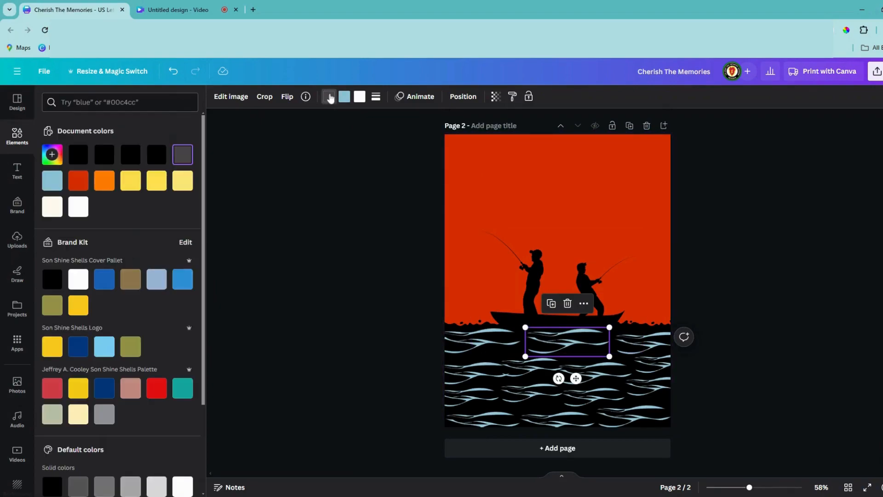
pyautogui.click(87, 155)
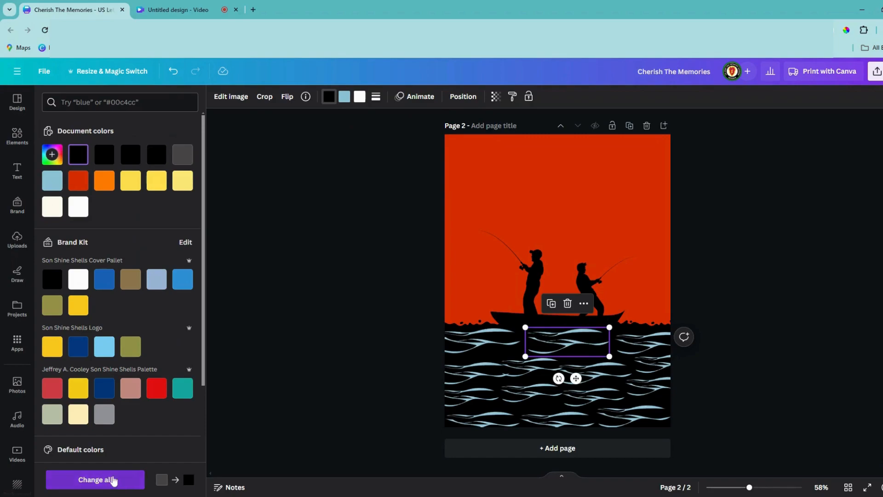
pyautogui.click(107, 480)
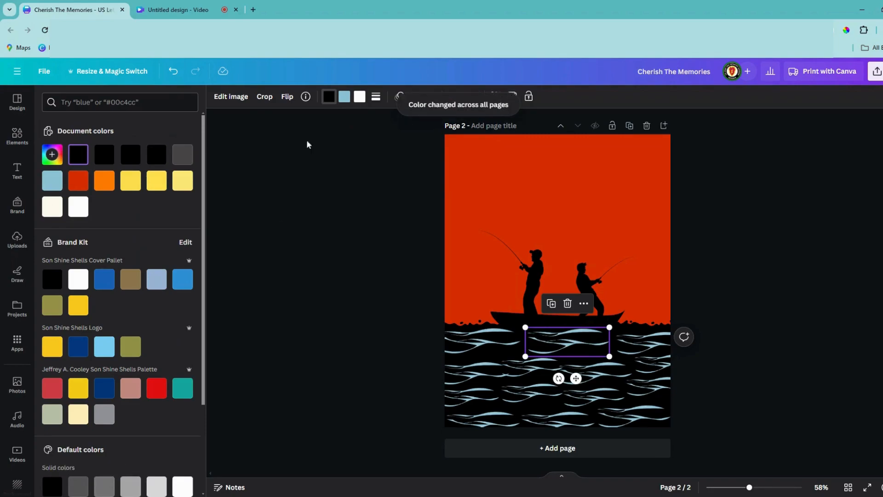
pyautogui.click(344, 98)
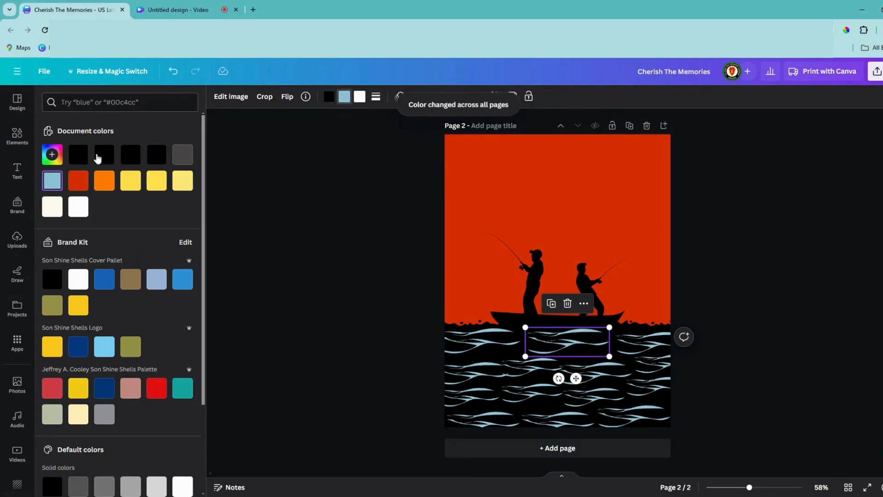
pyautogui.click(82, 157)
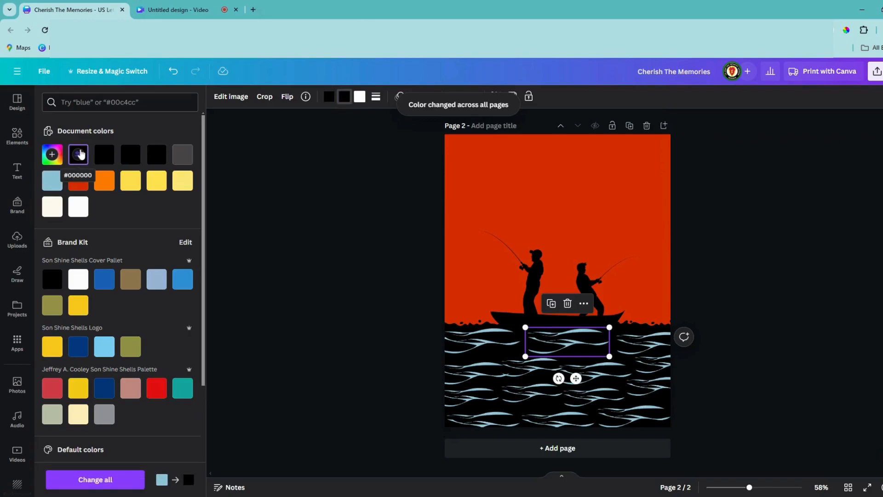
pyautogui.click(116, 483)
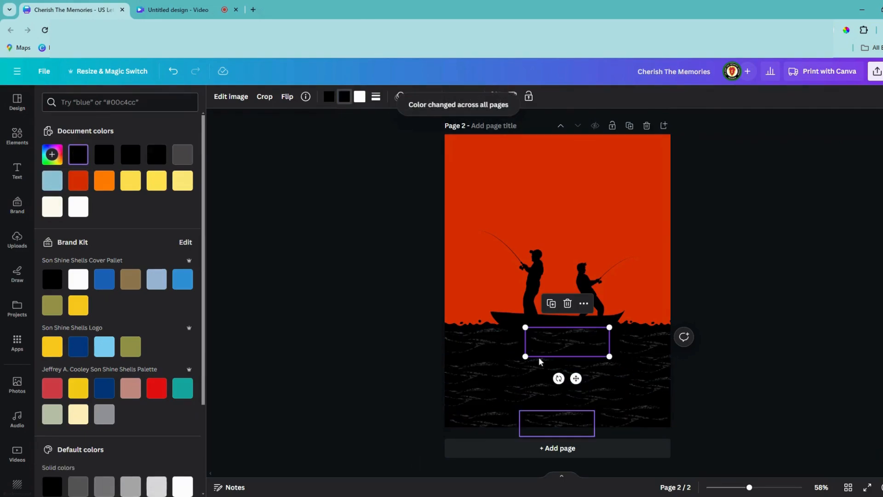
# Change the white color of the wave lines to the red #d82f00 and apply it to all copies.
pyautogui.click(361, 97)
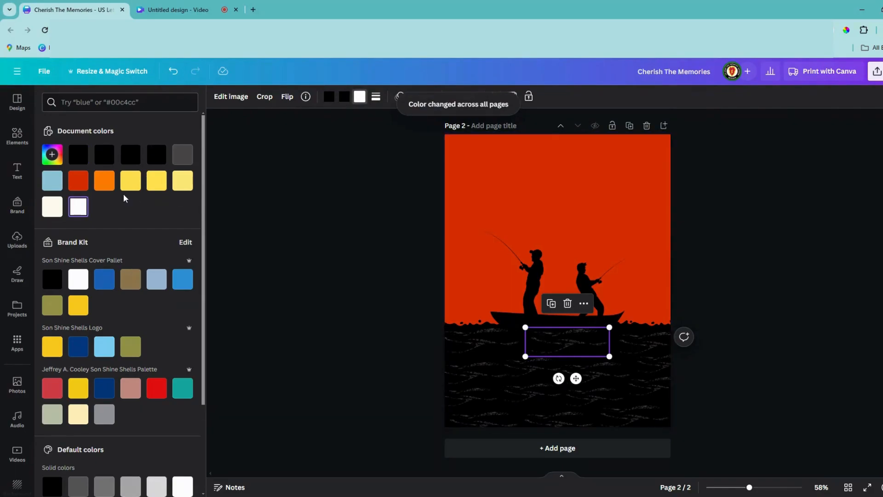
pyautogui.click(78, 181)
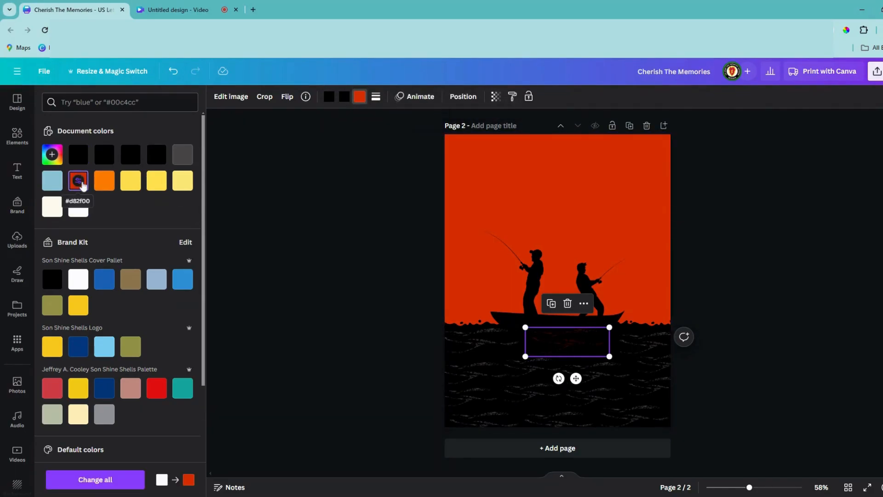
pyautogui.click(74, 484)
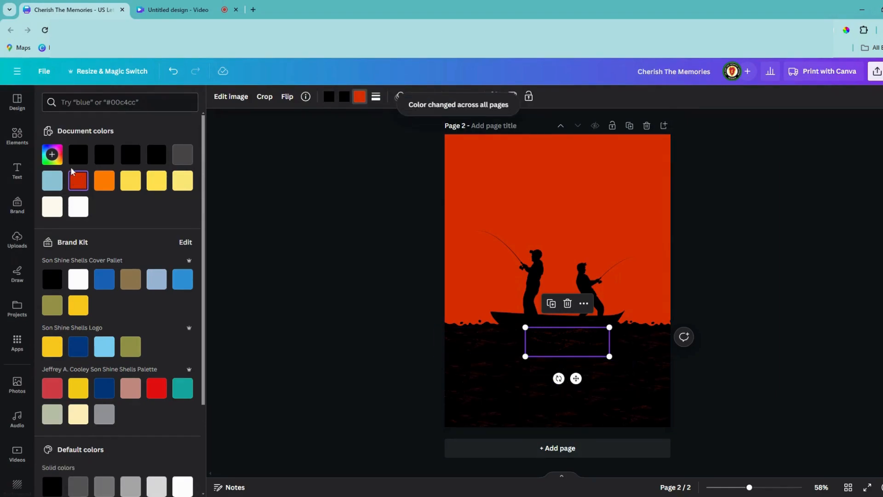
pyautogui.press('Escape')
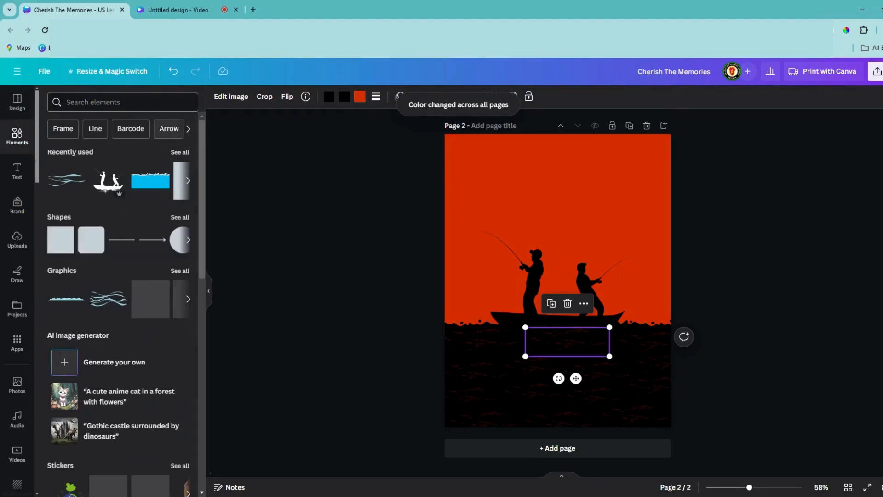
# Search the element graphics for "sun" and add the glowing orange sun with the soft yellow halo.
pyautogui.click(67, 102)
pyautogui.write('sun')
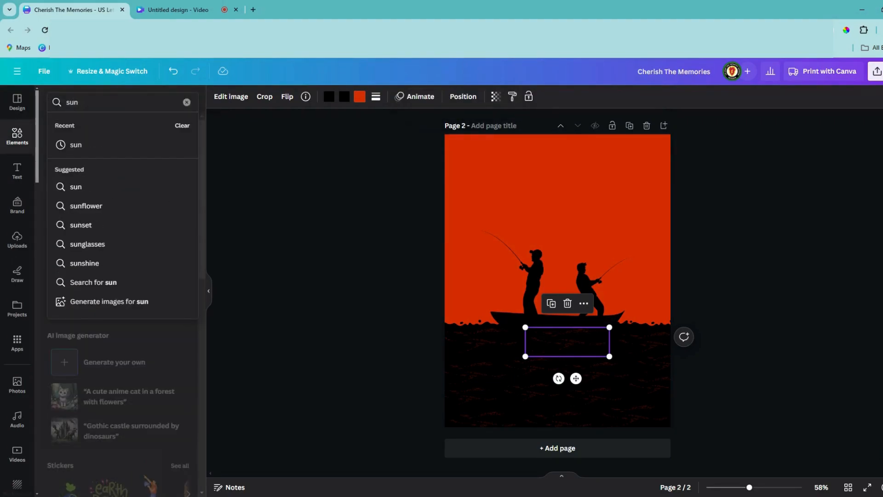
pyautogui.press('Return')
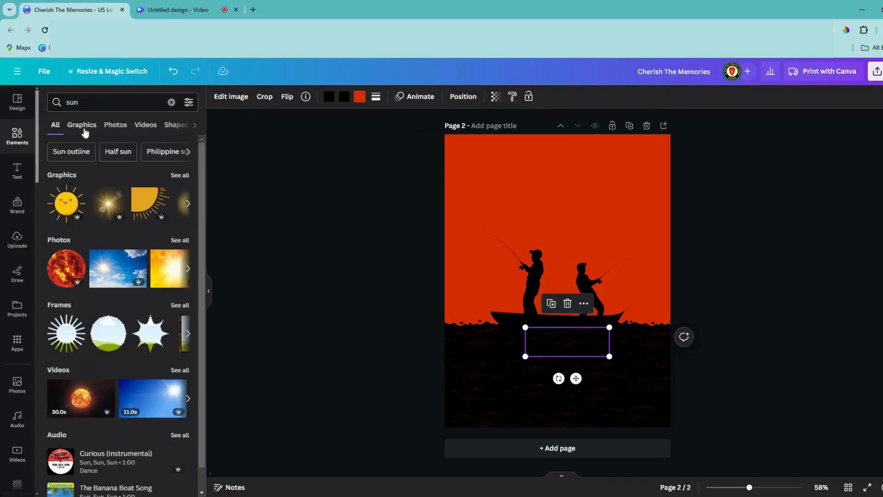
pyautogui.click(83, 131)
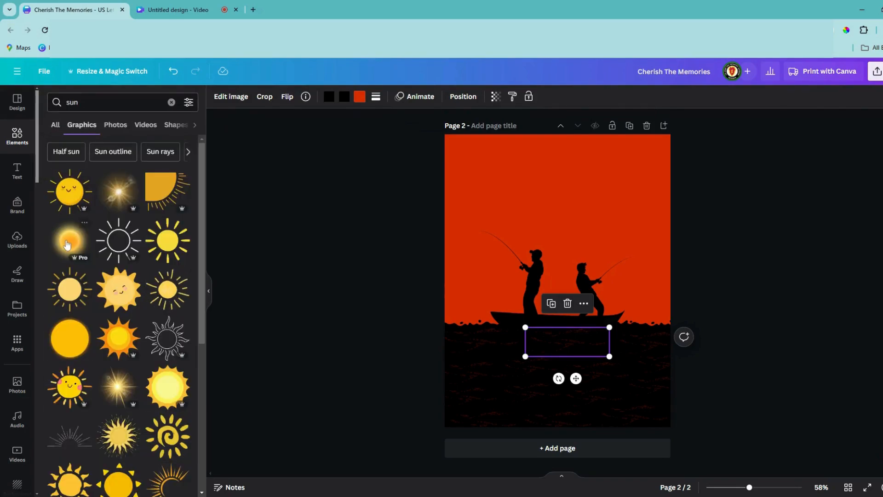
pyautogui.click(70, 240)
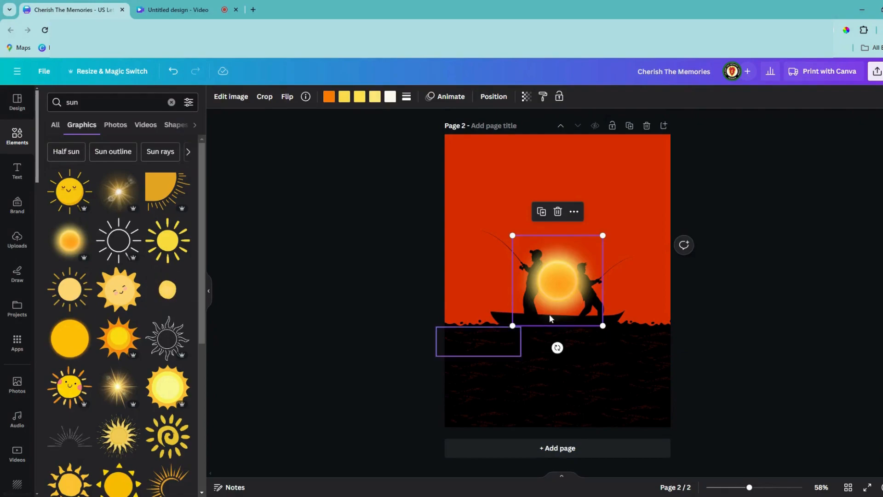
# Enlarge the glowing sun to about 10.12 in, centered behind the boat and water, and set its transparency to 49.
pyautogui.moveTo(508, 233); pyautogui.dragTo(419, 148)
pyautogui.moveTo(619, 332); pyautogui.dragTo(732, 392)
pyautogui.moveTo(564, 175); pyautogui.dragTo(562, 205)
pyautogui.click(499, 101)
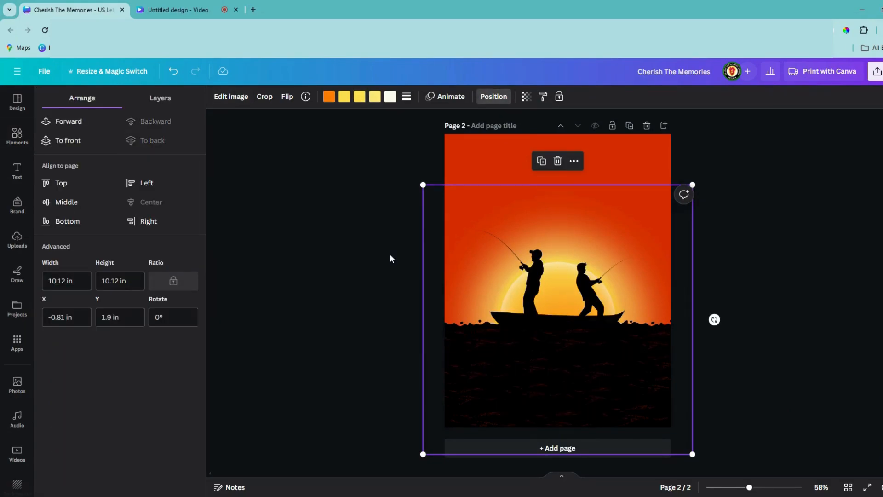
pyautogui.click(526, 97)
pyautogui.moveTo(526, 136); pyautogui.dragTo(482, 143)
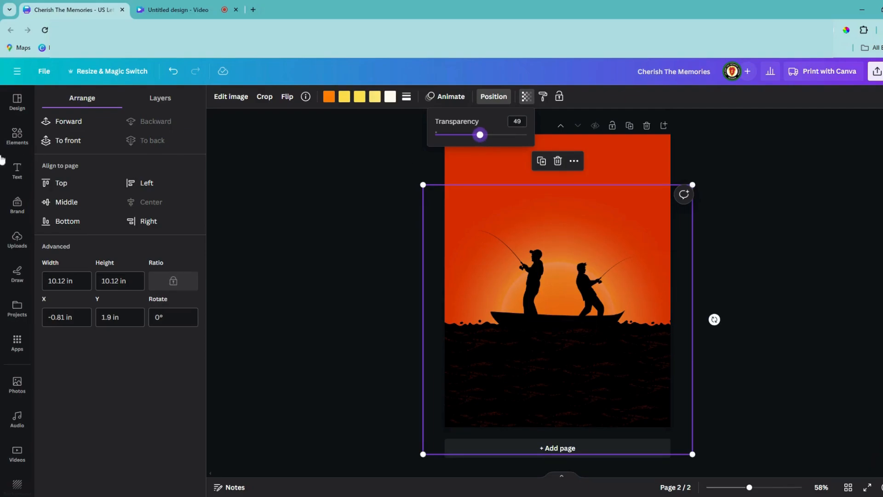
# Add a body text line reading "Cherish The Memories" in the red sky above the two fishermen.
pyautogui.click(18, 171)
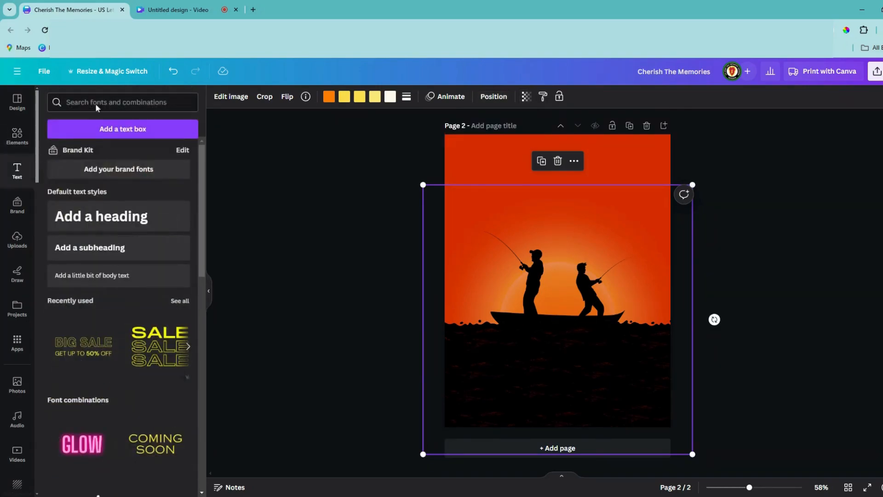
pyautogui.click(91, 281)
pyautogui.moveTo(571, 283); pyautogui.dragTo(575, 210)
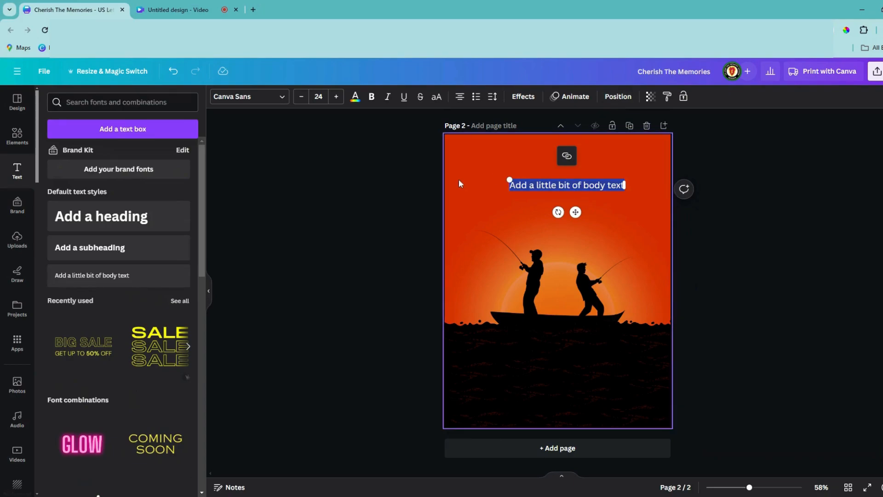
pyautogui.write('Cherish')
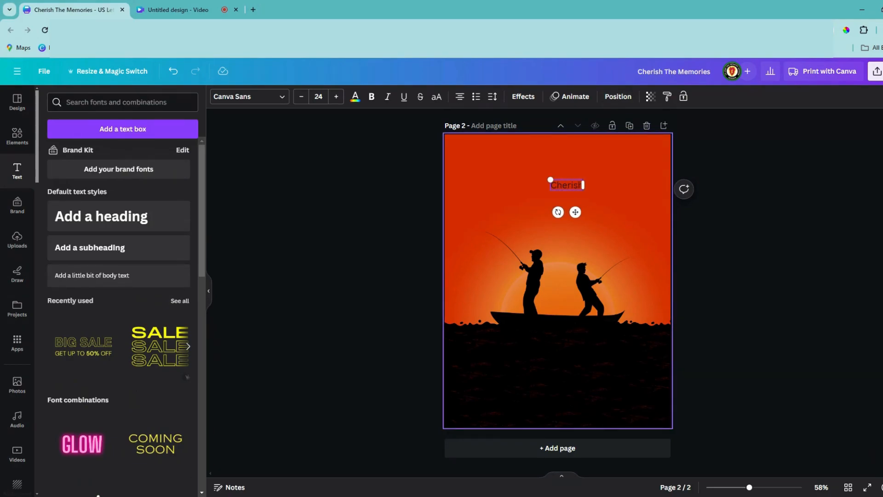
pyautogui.write(' The Memories')
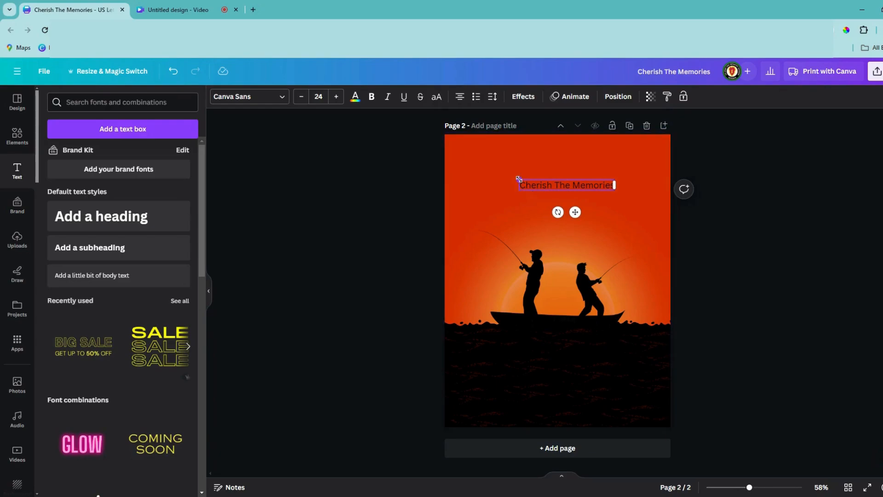
# Enlarge the "Cherish The Memories" title to font size 35.9 and center it horizontally on the page.
pyautogui.moveTo(492, 170); pyautogui.dragTo(472, 174)
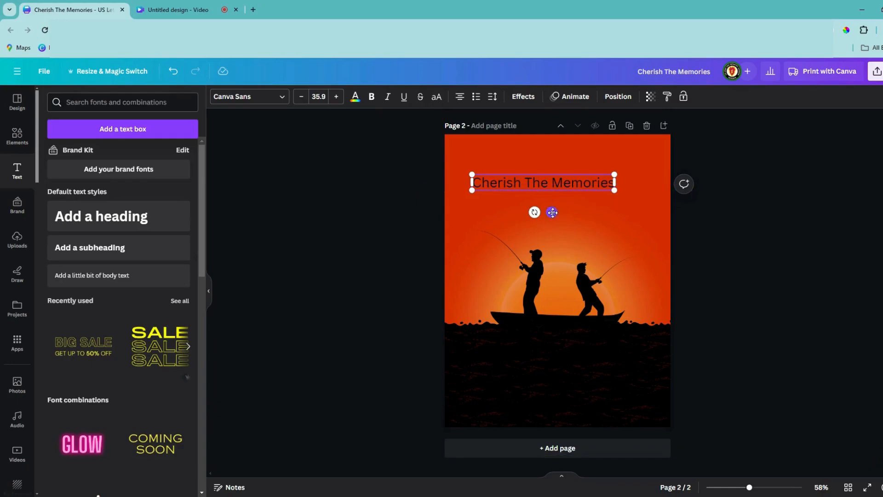
pyautogui.click(617, 97)
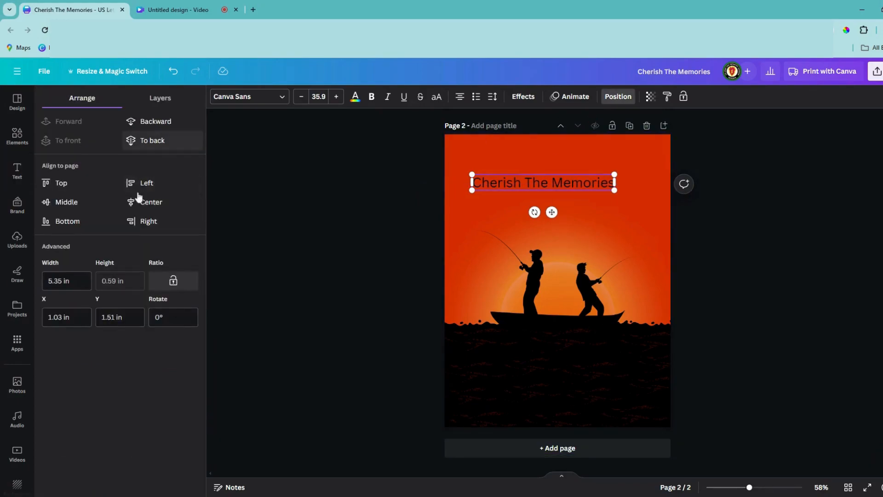
pyautogui.click(150, 202)
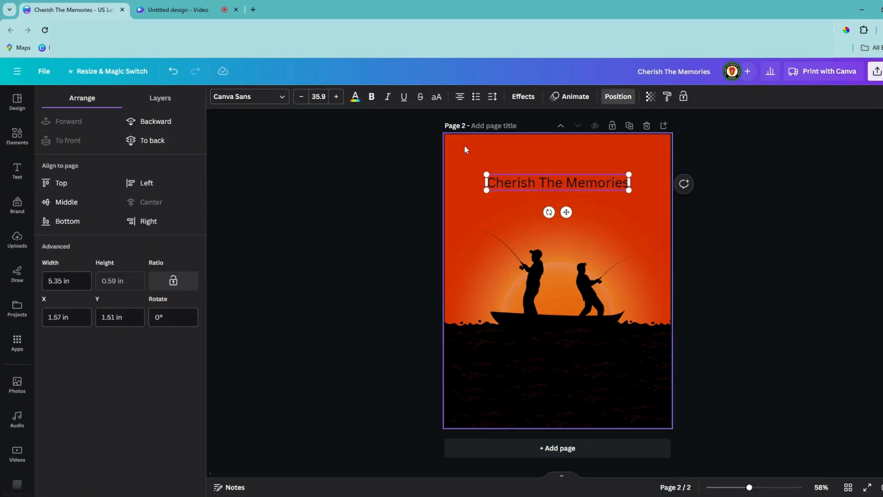
# Set the title's font to High Tide, enlarge it to size 38.4 and shift it to stay centered above the fishermen.
pyautogui.click(244, 97)
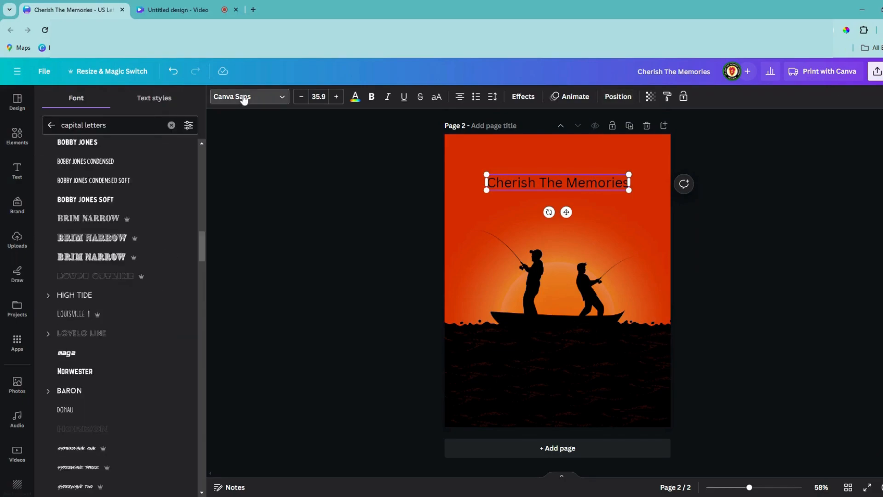
pyautogui.click(78, 297)
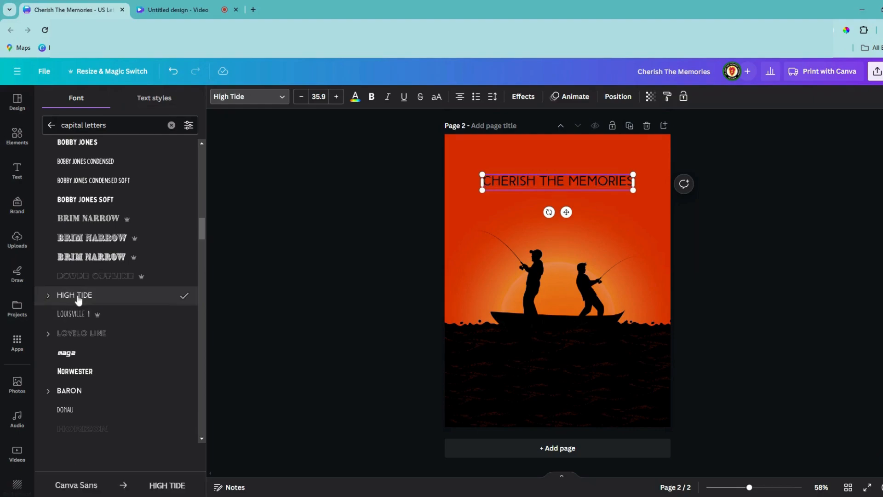
pyautogui.moveTo(484, 175); pyautogui.dragTo(472, 174)
pyautogui.moveTo(562, 213); pyautogui.dragTo(566, 217)
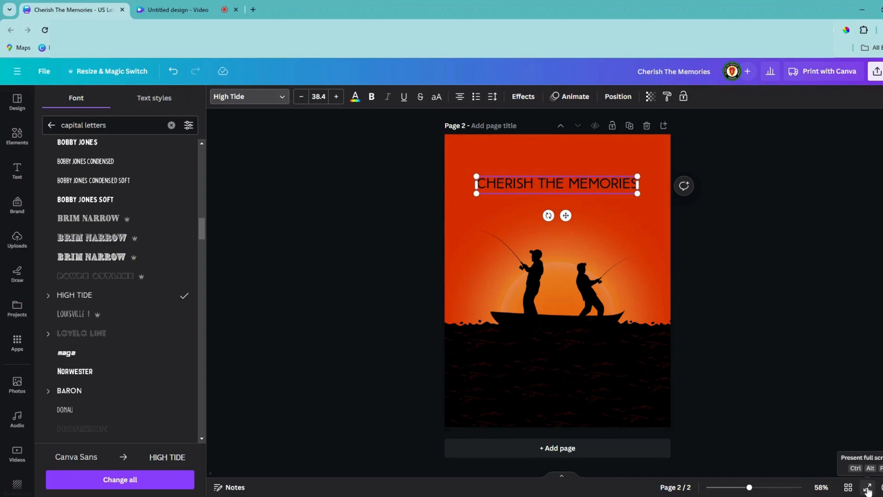
# Group the title, fishermen, boat, sun, water and wave lines on Page 2 and view the design full screen.
pyautogui.moveTo(393, 139); pyautogui.dragTo(733, 441)
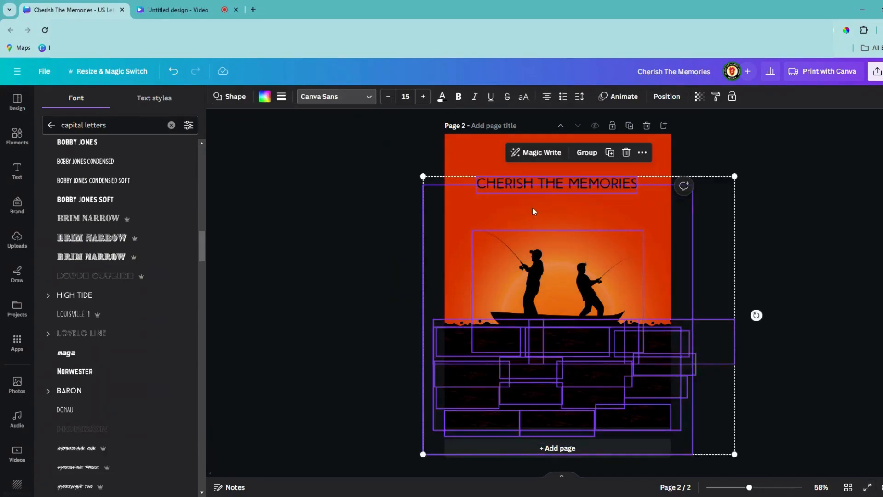
pyautogui.click(586, 155)
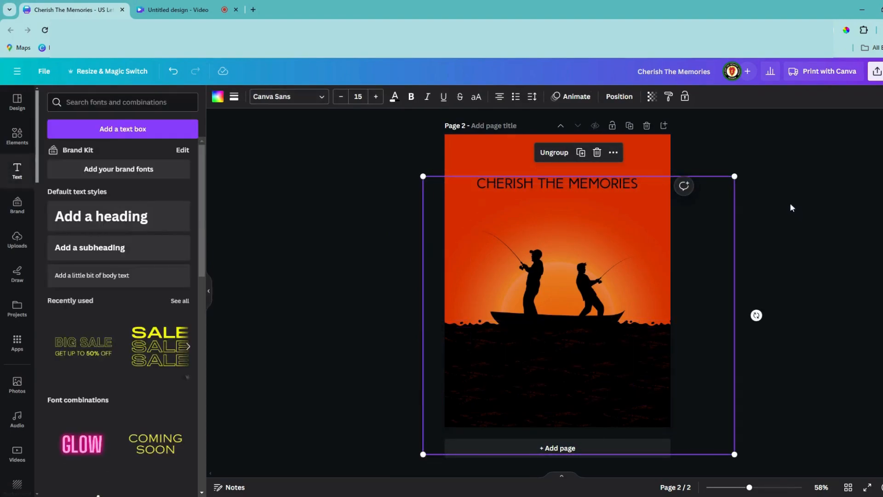
pyautogui.click(801, 144)
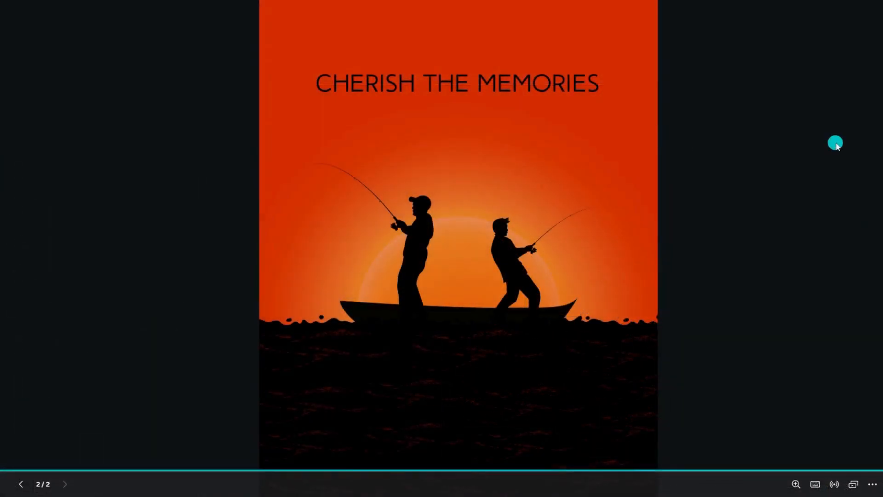